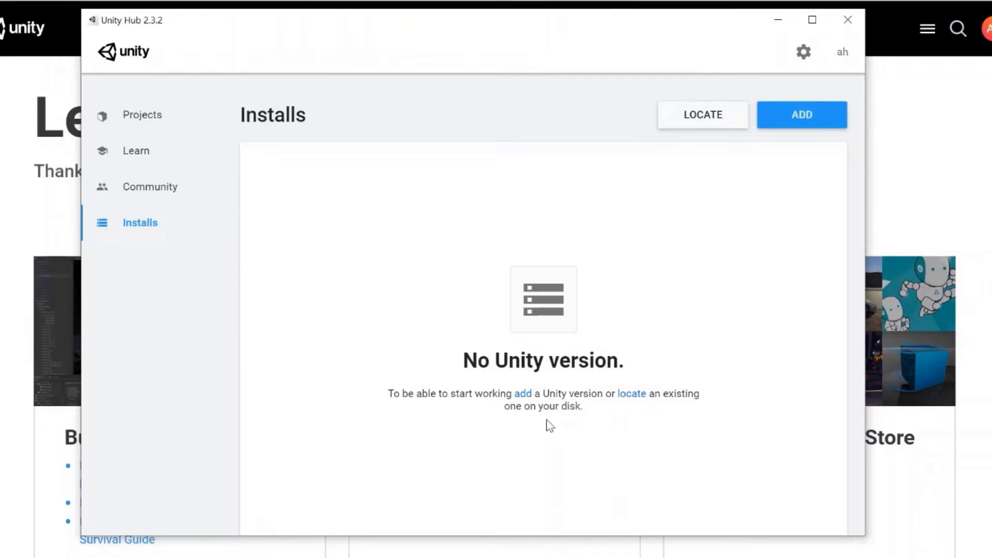
Add Unity 2019.4.2f1 (LTS) with Visual Studio Community 2019 and Android, iOS, Linux and Mac build support modules
{"action": "left_click", "coordinate": [797, 133]}
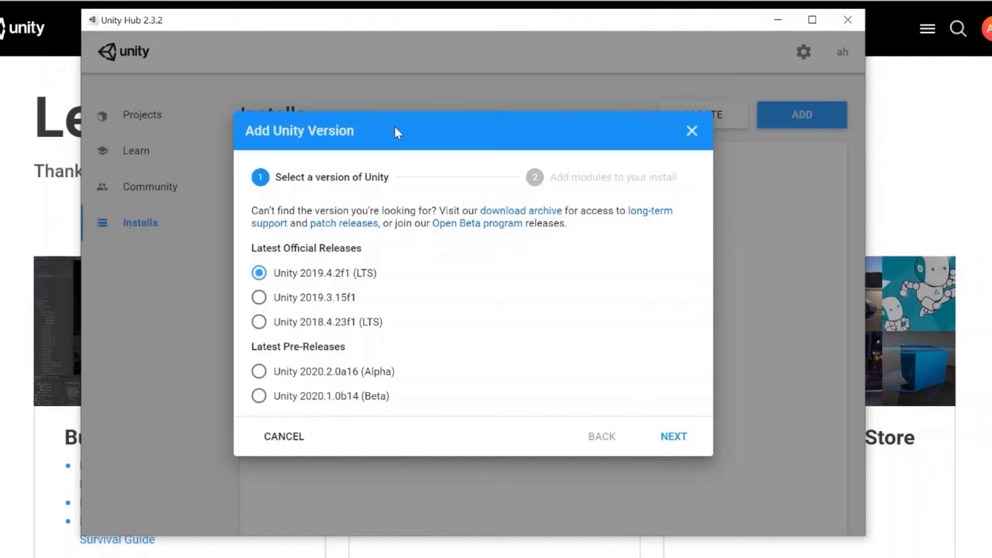
{"action": "key", "text": "Return"}
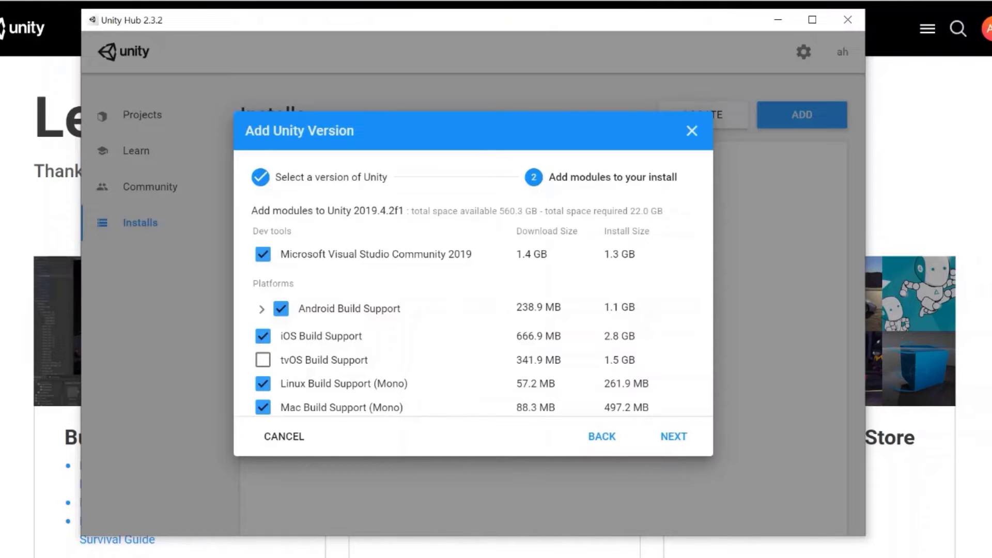
{"action": "left_click", "coordinate": [671, 439]}
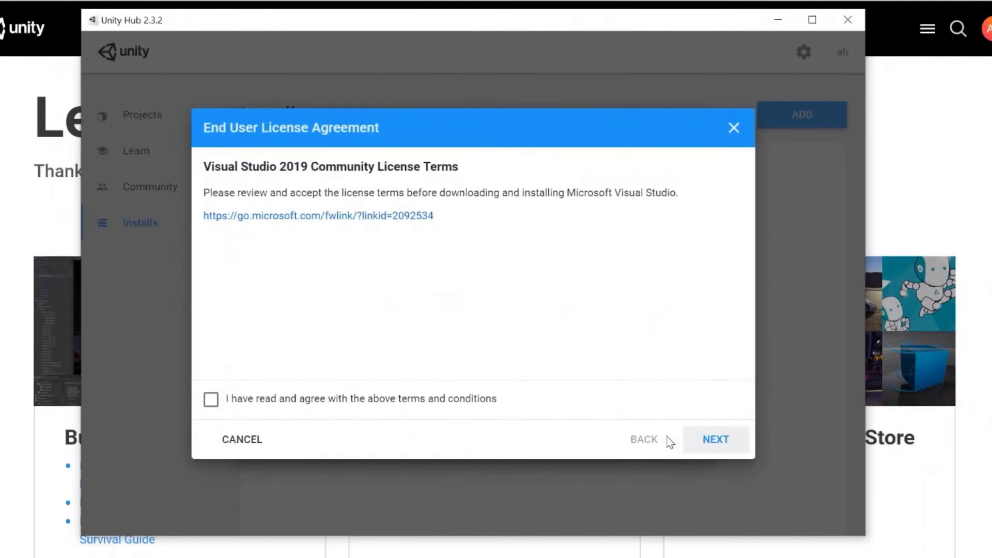
Accept the Visual Studio 2019 Community and Android SDK and NDK license terms and start the installation
{"action": "left_click", "coordinate": [467, 403]}
{"action": "left_click", "coordinate": [718, 442]}
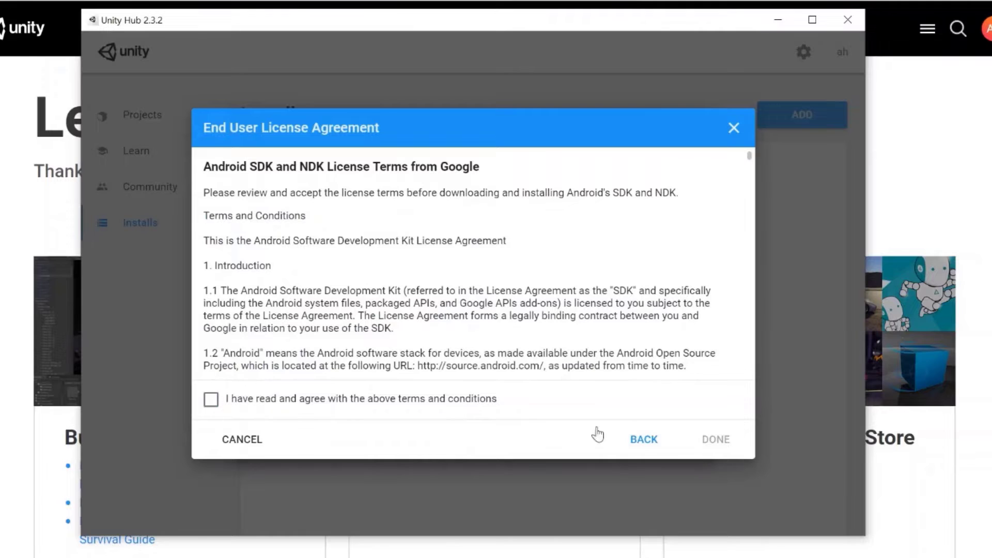
{"action": "left_click", "coordinate": [435, 403]}
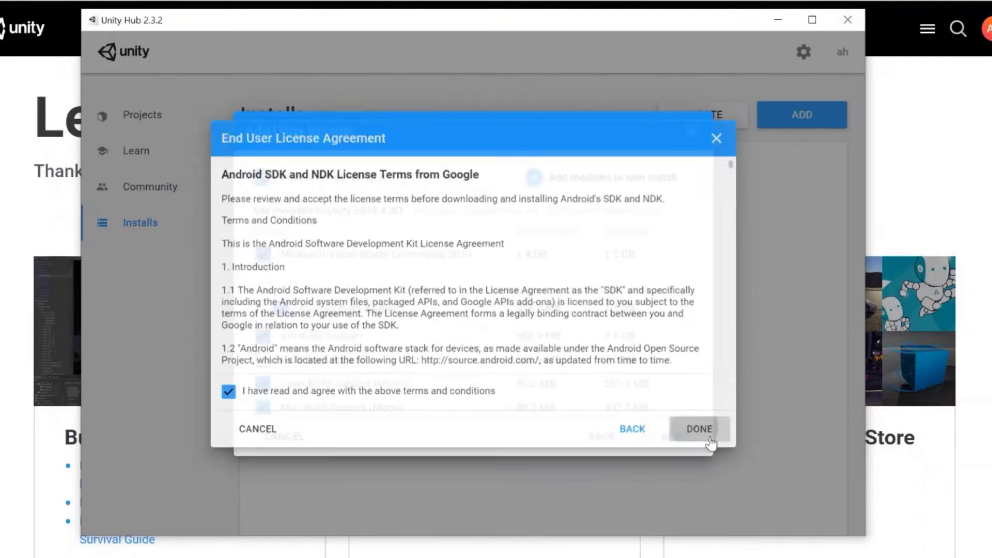
{"action": "left_click", "coordinate": [711, 442]}
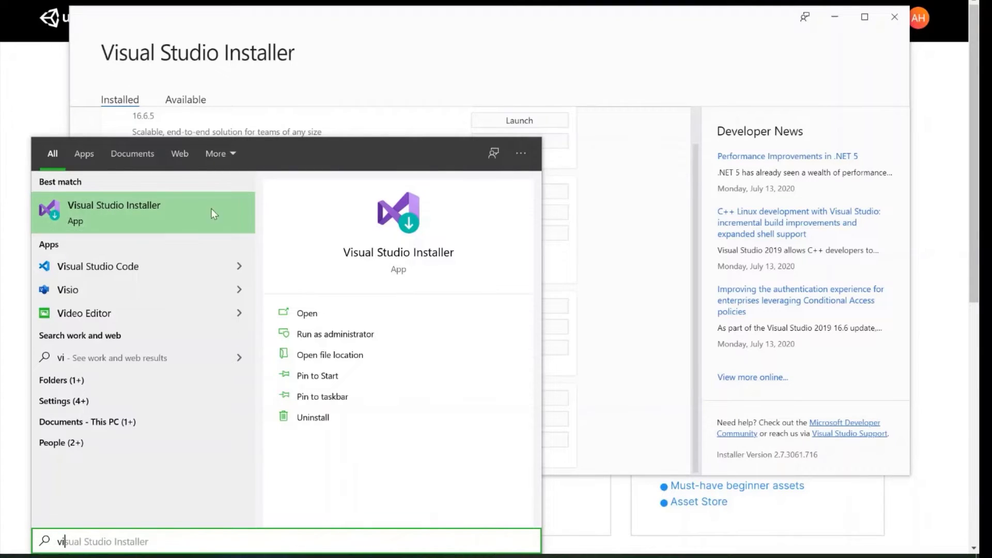
In Visual Studio Installer, modify Visual Studio Enterprise 2019 Preview with the Game development with Unity workload included
{"action": "left_click", "coordinate": [401, 84]}
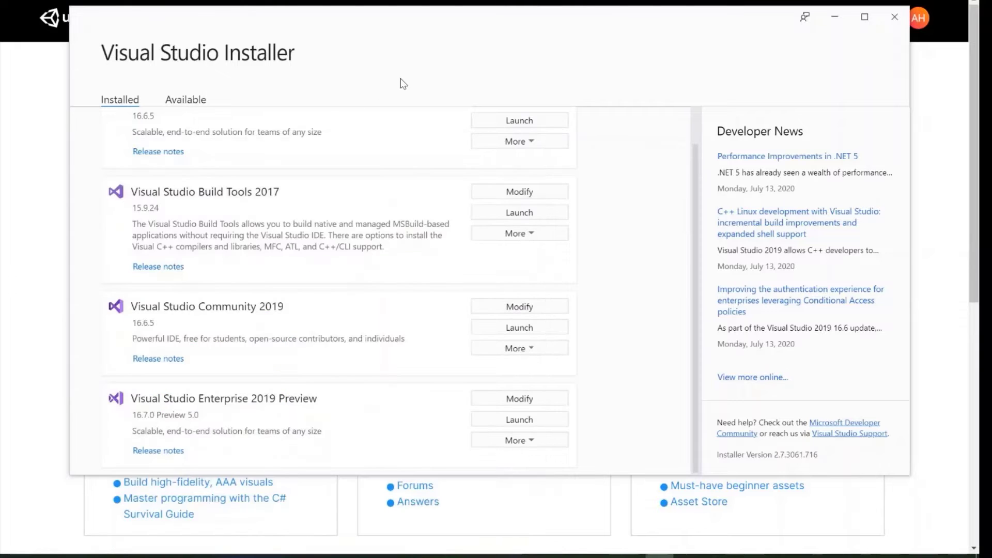
{"action": "scroll", "coordinate": [458, 240], "scroll_direction": "up", "scroll_amount": 1}
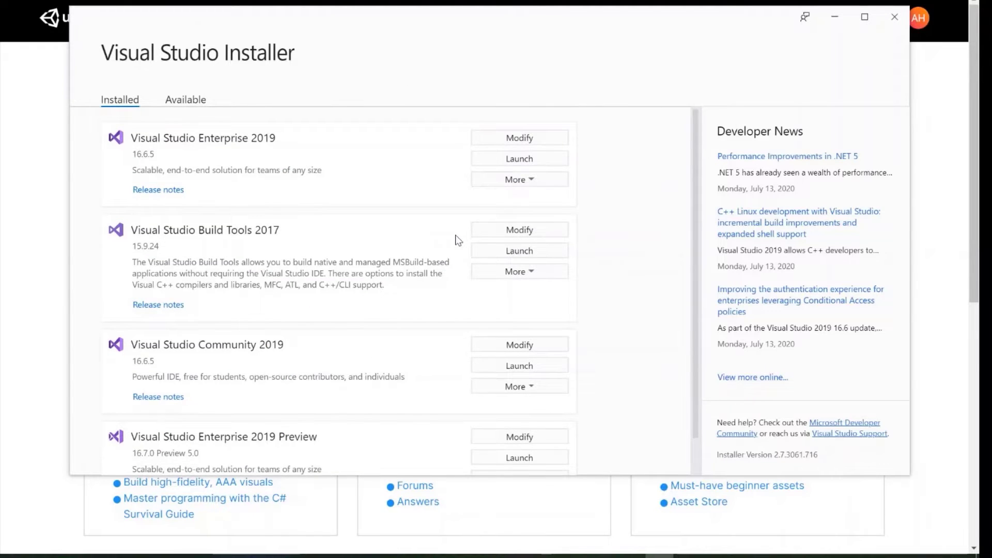
{"action": "scroll", "coordinate": [458, 240], "scroll_direction": "down", "scroll_amount": 1}
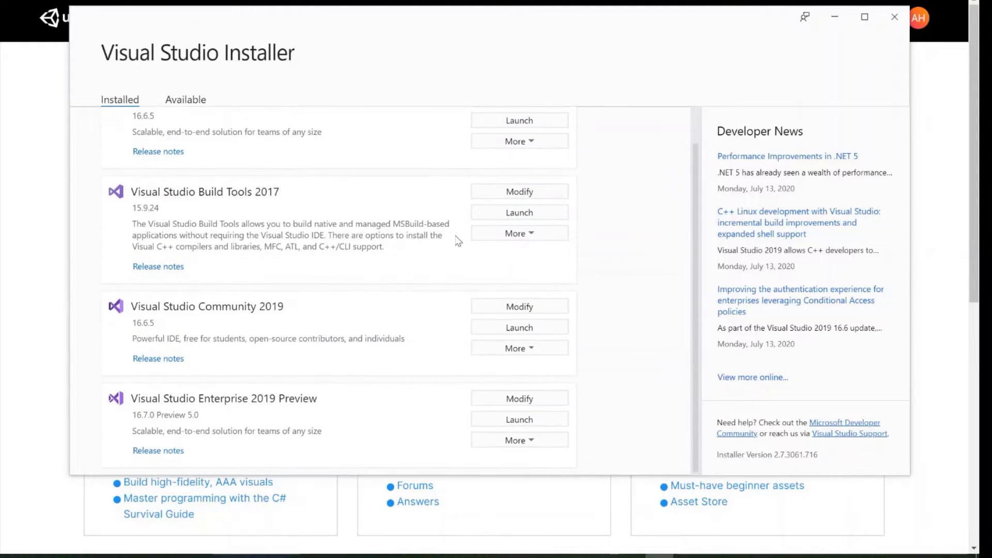
{"action": "left_click", "coordinate": [511, 399]}
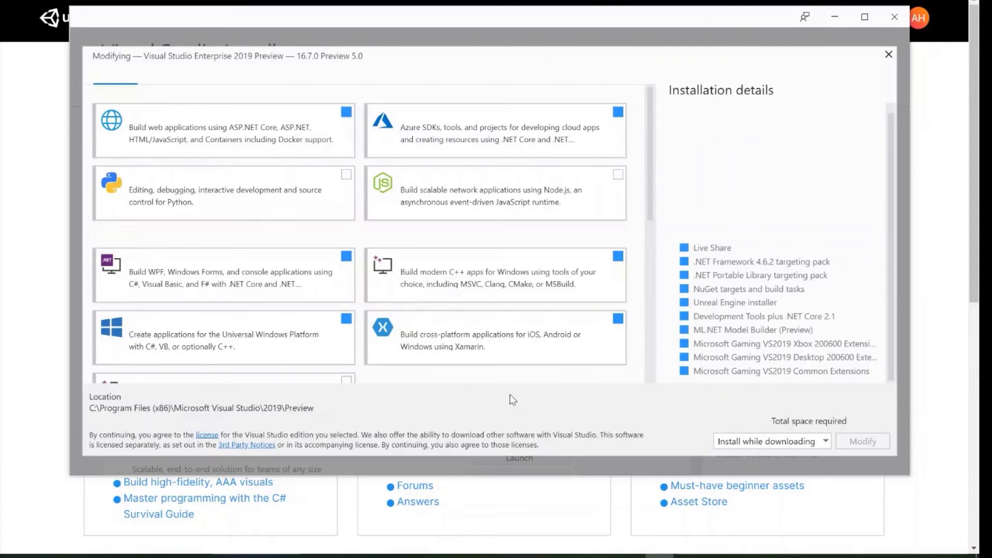
{"action": "scroll", "coordinate": [247, 230], "scroll_direction": "down", "scroll_amount": 6}
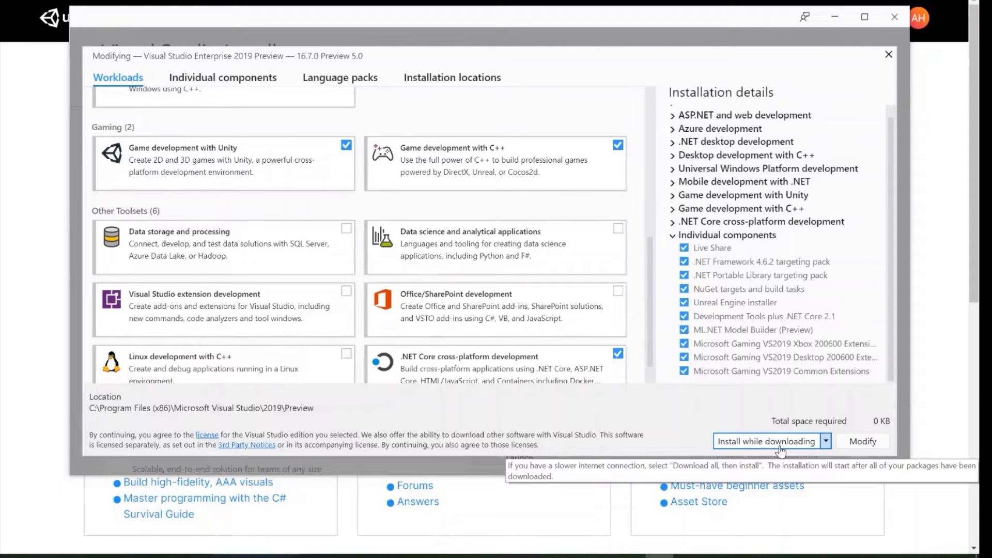
{"action": "left_click", "coordinate": [862, 442]}
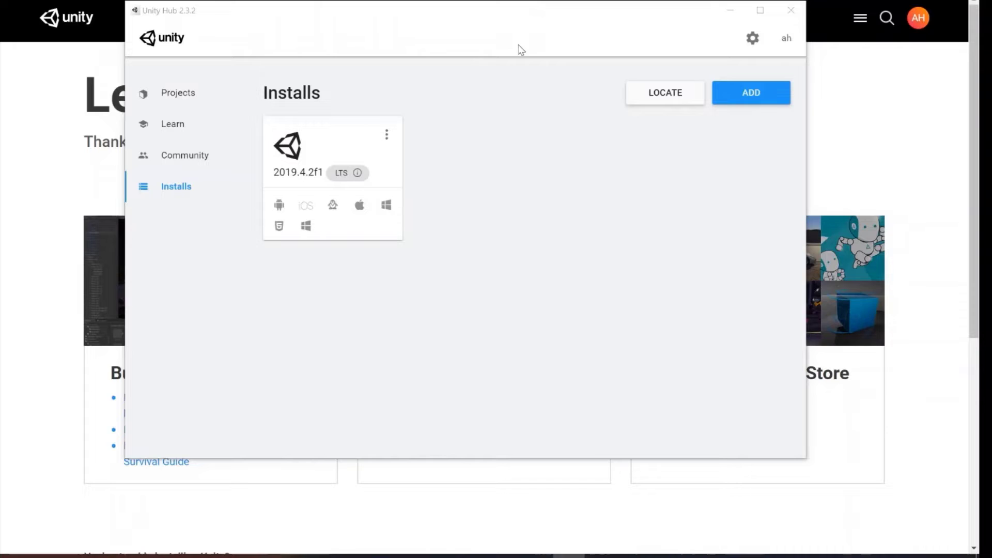
In Unity Hub, create a new project named cubes from the 3D template
{"action": "left_click", "coordinate": [185, 96]}
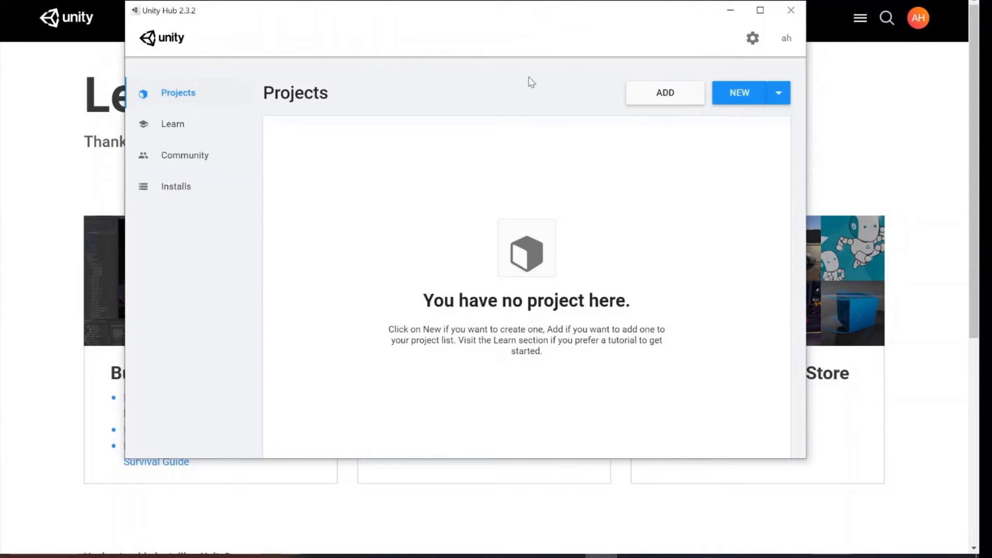
{"action": "left_click", "coordinate": [742, 93]}
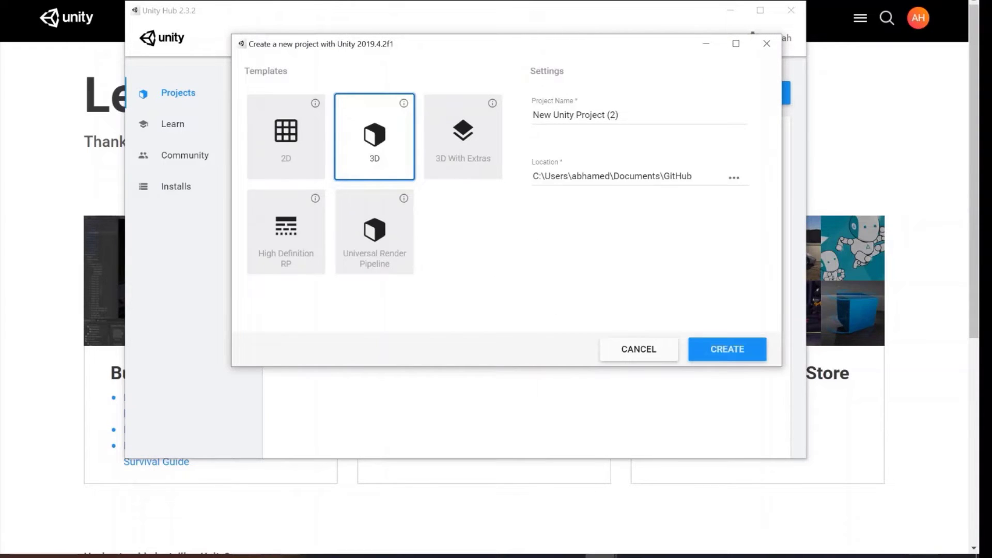
{"action": "triple_click", "coordinate": [582, 114]}
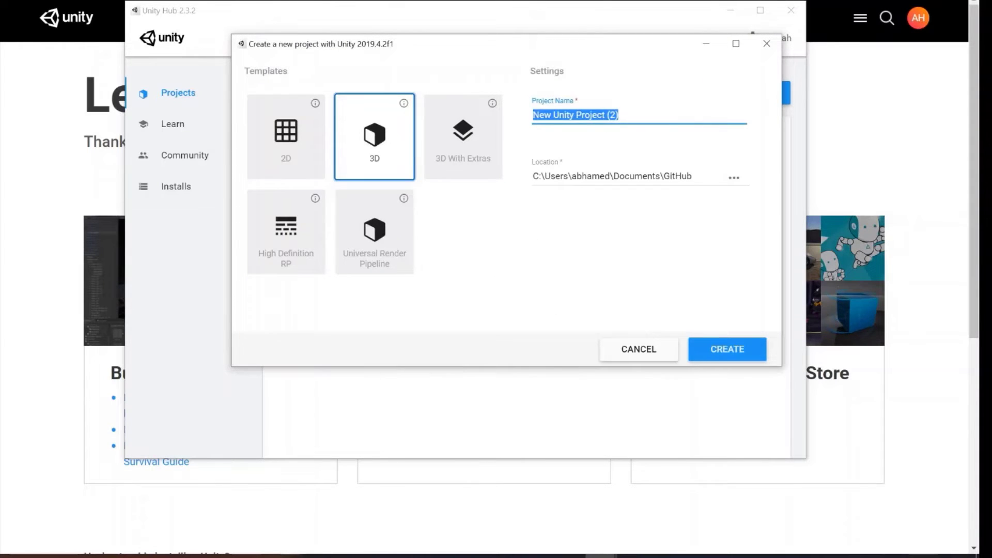
{"action": "type", "text": "cubes"}
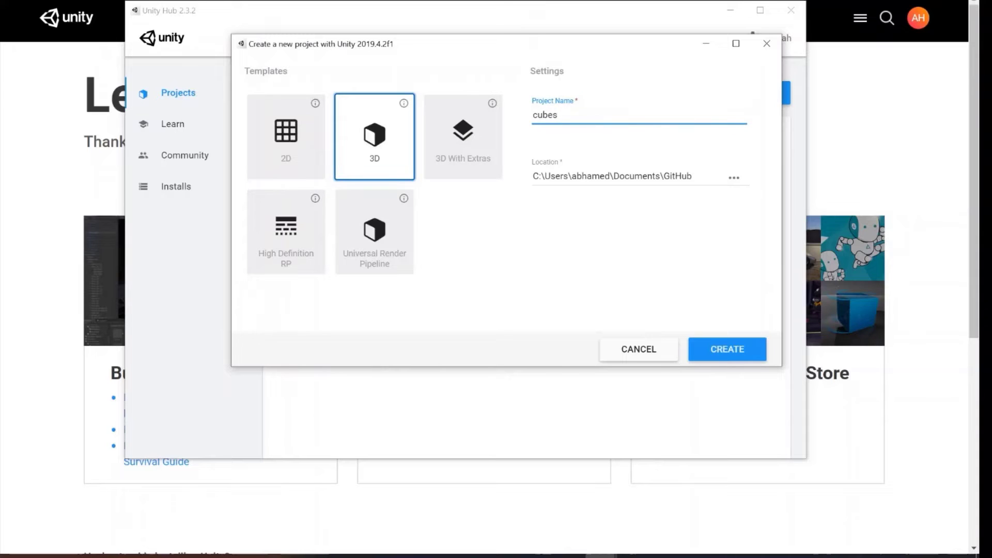
{"action": "left_click", "coordinate": [732, 357]}
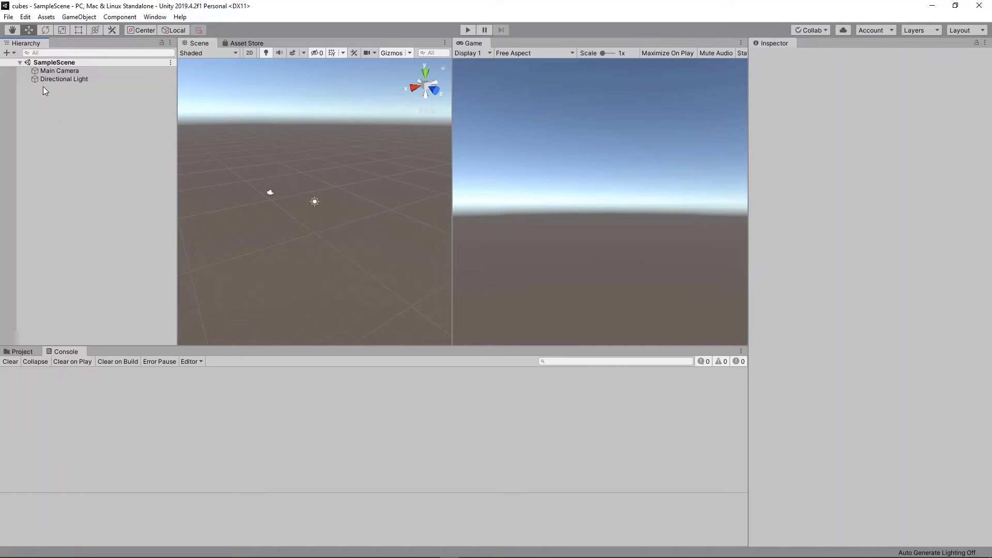
Check which external script editor is set in the External Tools preferences, and close the preferences
{"action": "left_click", "coordinate": [27, 19]}
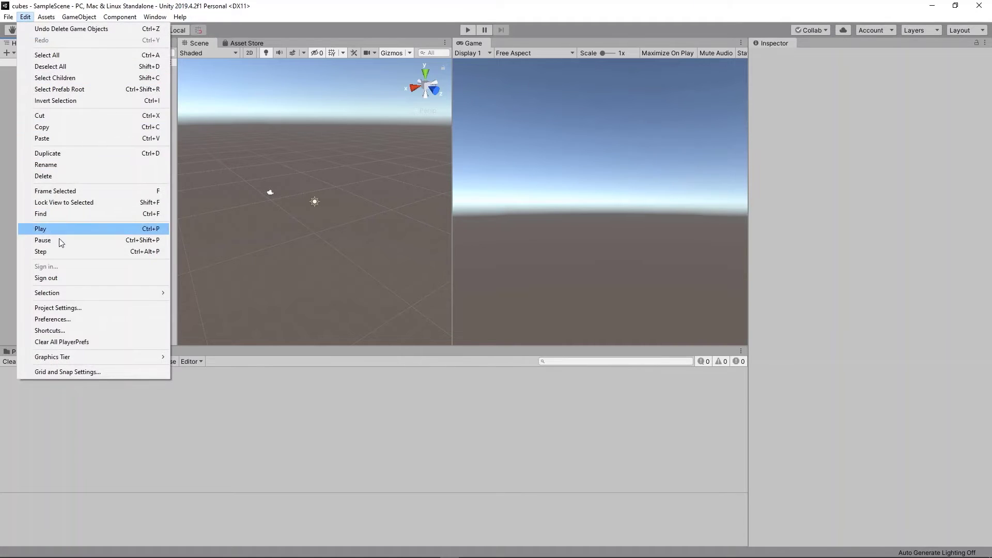
{"action": "left_click", "coordinate": [61, 319]}
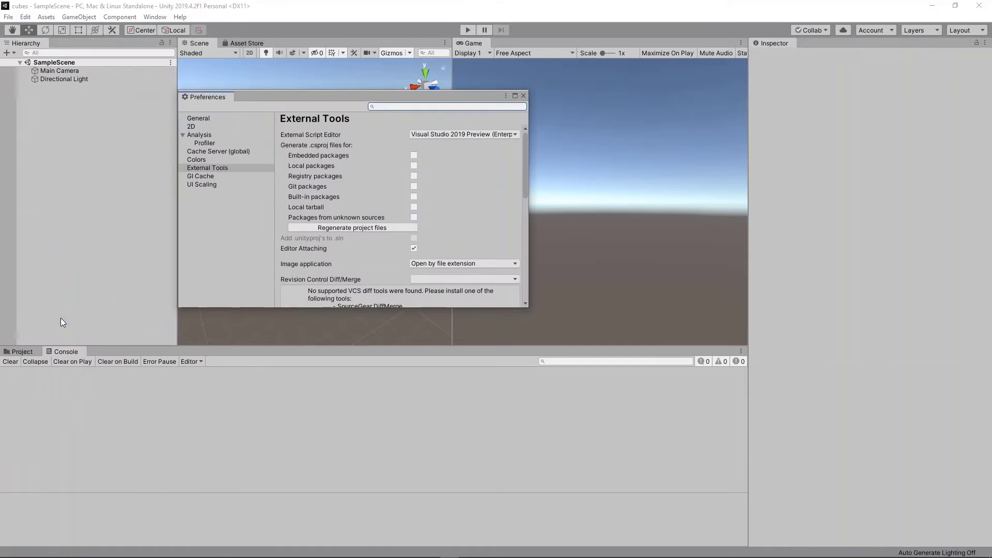
{"action": "left_click", "coordinate": [228, 168]}
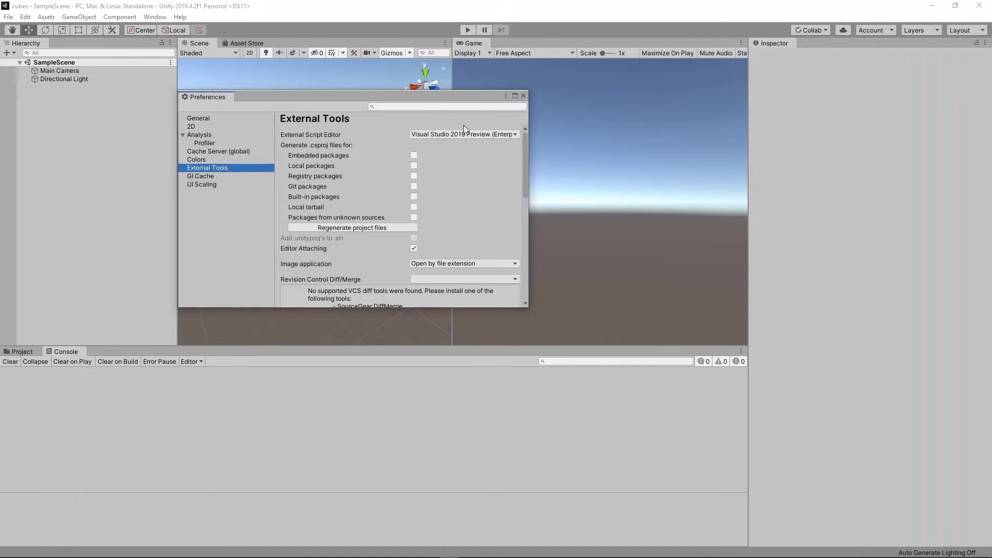
{"action": "left_click", "coordinate": [525, 97]}
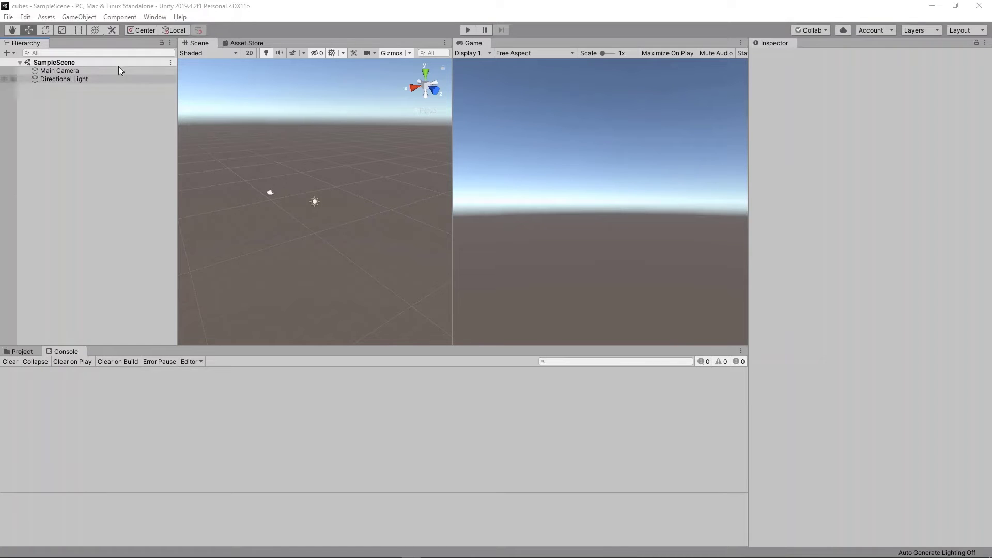
Inspect the Directional Light's properties and look around the scene
{"action": "left_click", "coordinate": [70, 80]}
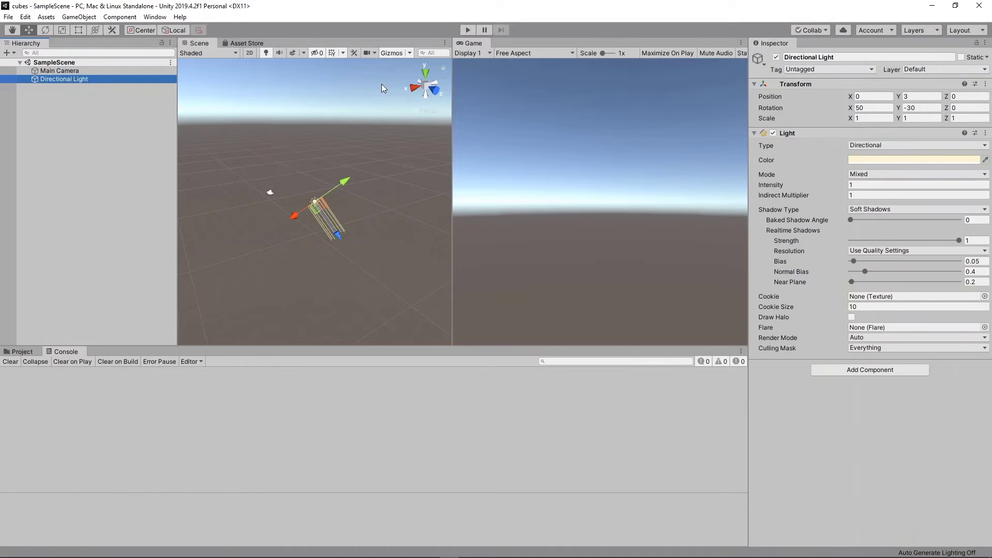
{"action": "left_click", "coordinate": [278, 154]}
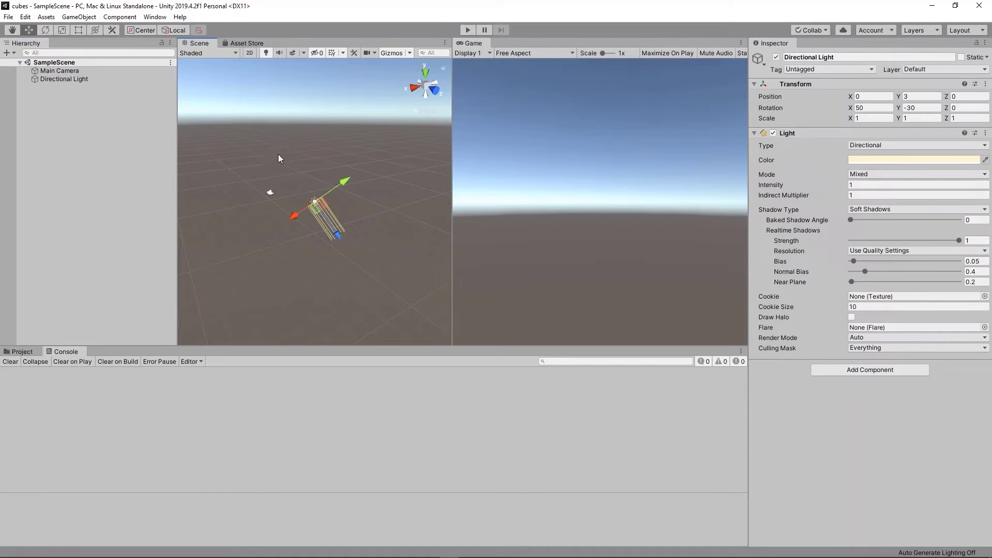
{"action": "left_click_drag", "start_coordinate": [278, 154], "coordinate": [309, 176], "text": "alt"}
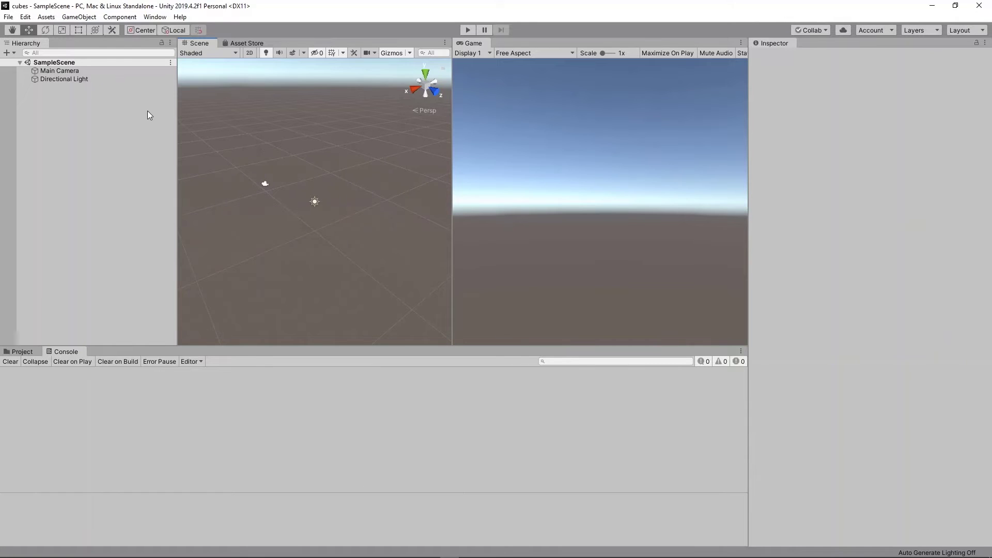
Inspect the Main Camera's properties, including its Clear Flags and FOV Axis settings
{"action": "left_click", "coordinate": [71, 72]}
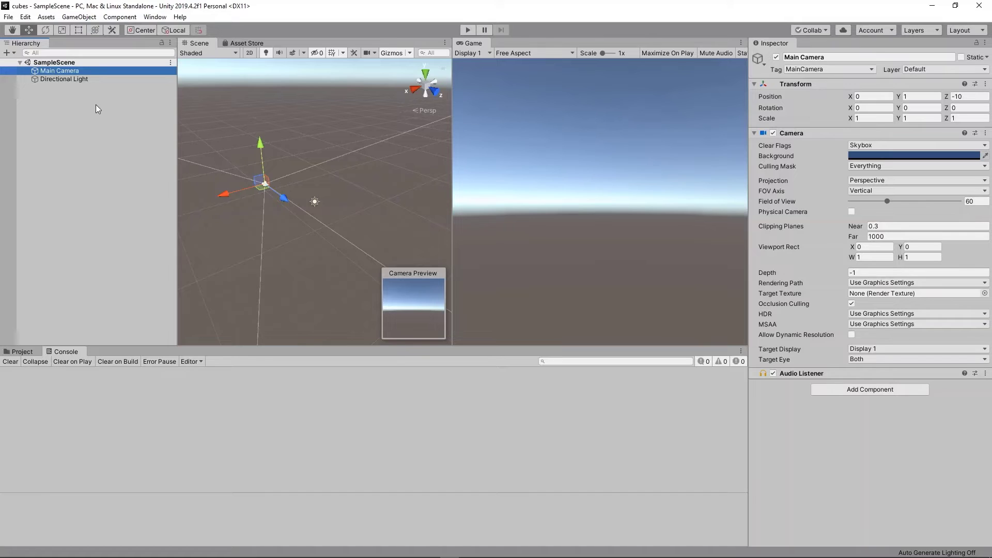
{"action": "left_click", "coordinate": [61, 72]}
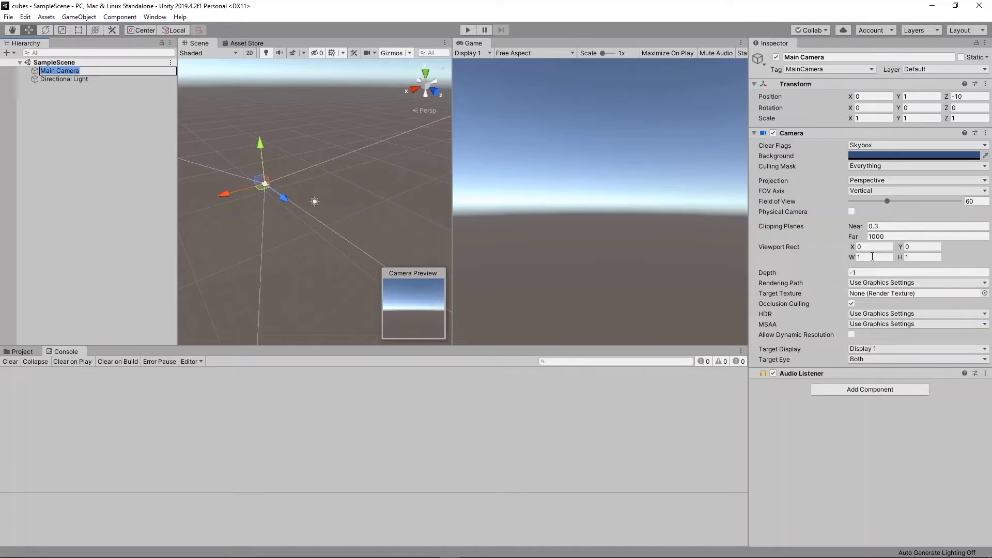
{"action": "left_click", "coordinate": [873, 147]}
{"action": "left_click", "coordinate": [873, 148]}
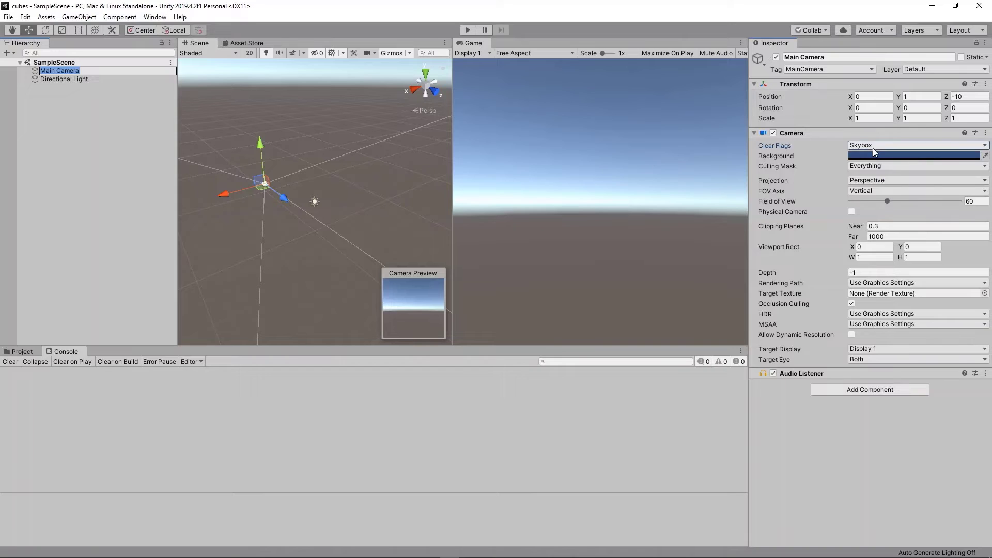
{"action": "left_click", "coordinate": [866, 191]}
{"action": "left_click", "coordinate": [867, 191]}
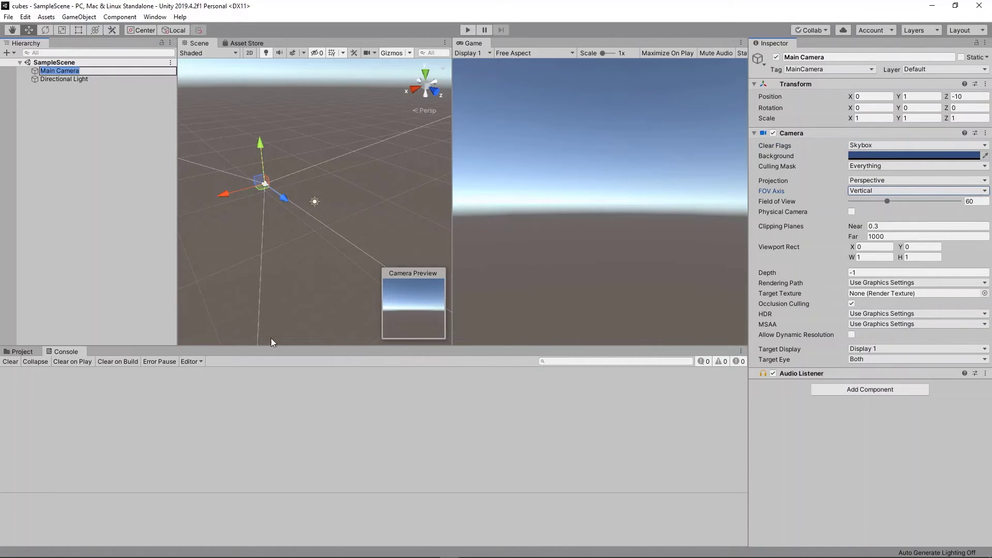
Create a C# script named RotatingCube in the project's Assets folder
{"action": "left_click", "coordinate": [21, 352]}
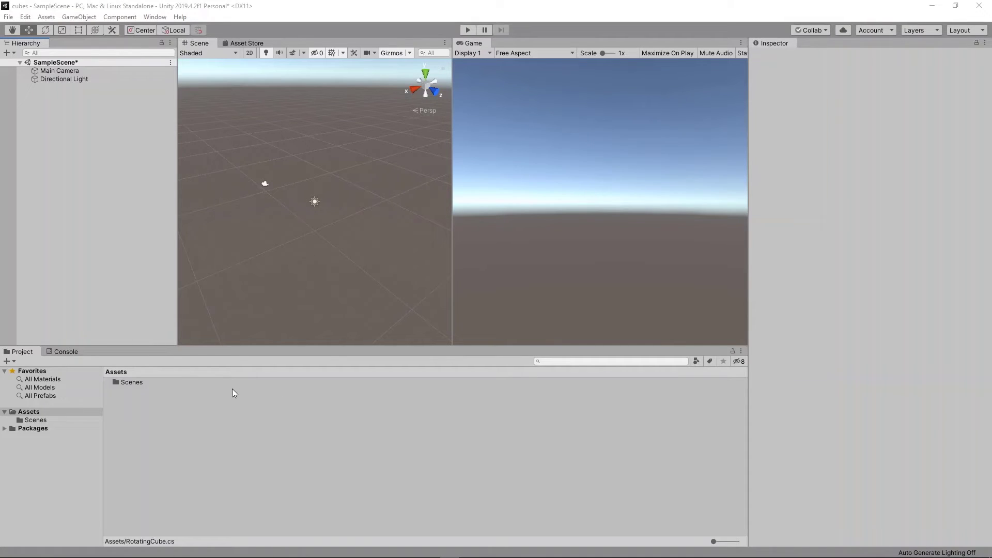
{"action": "right_click", "coordinate": [139, 402]}
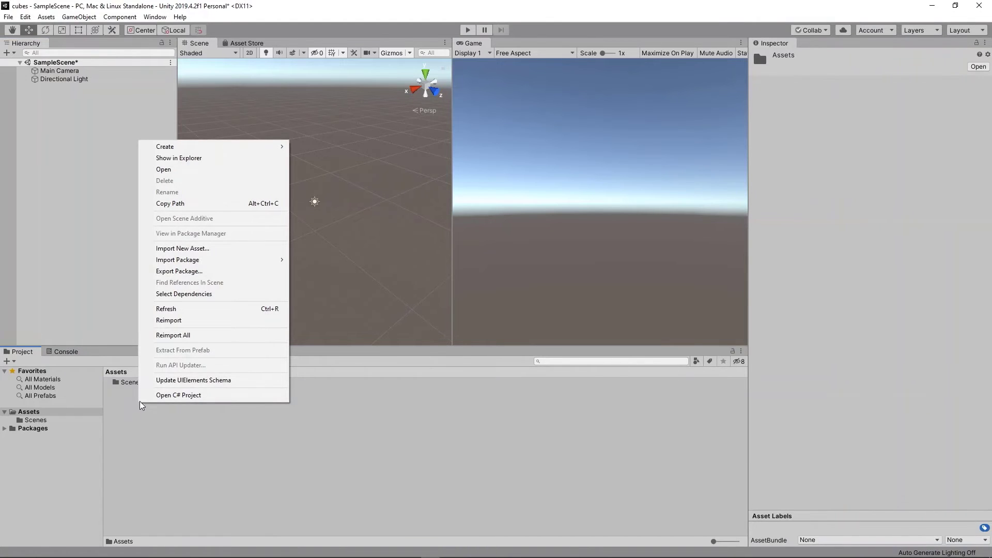
{"action": "mouse_move", "coordinate": [197, 150]}
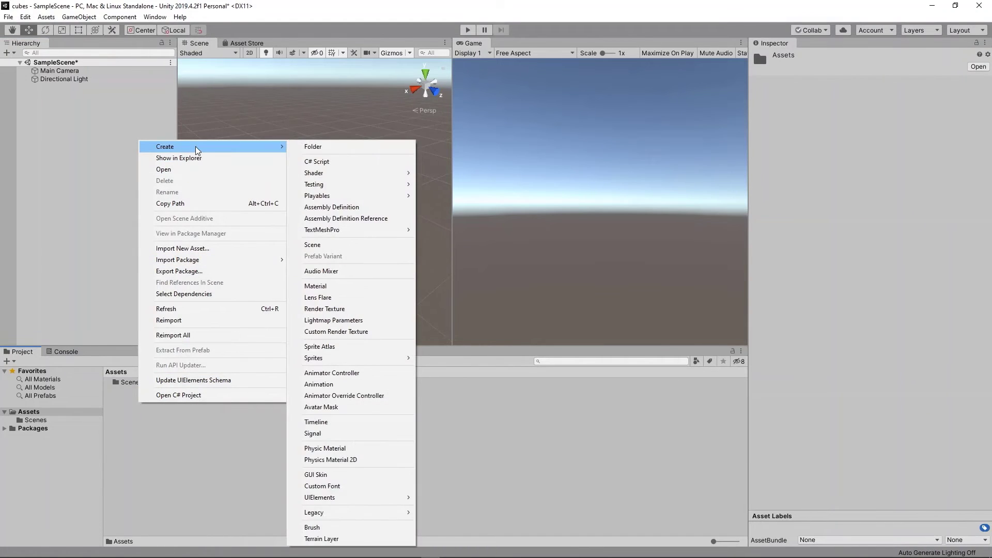
{"action": "left_click", "coordinate": [329, 163]}
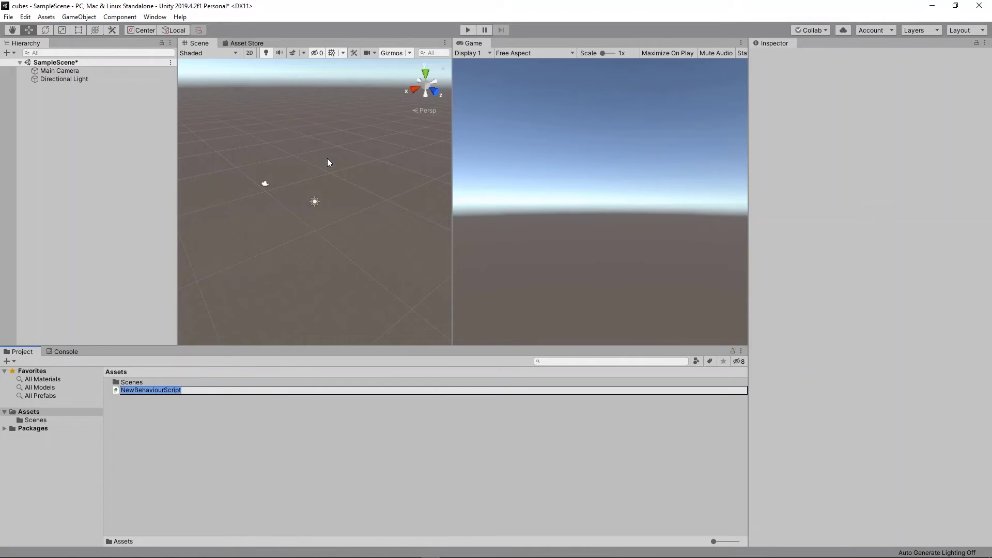
{"action": "type", "text": "RotatingCube"}
{"action": "key", "text": "Return"}
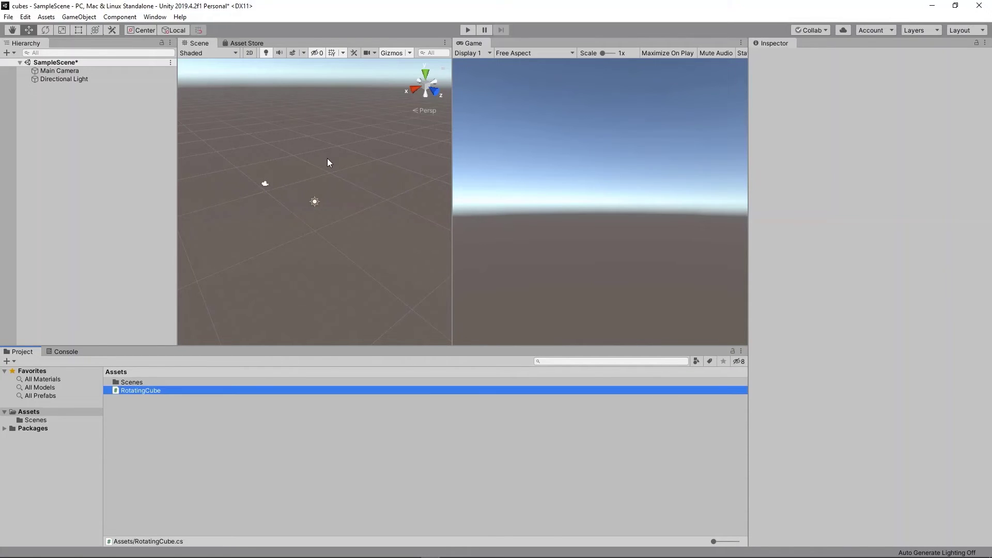
Add a 3D Cube object to the SampleScene hierarchy
{"action": "right_click", "coordinate": [56, 144]}
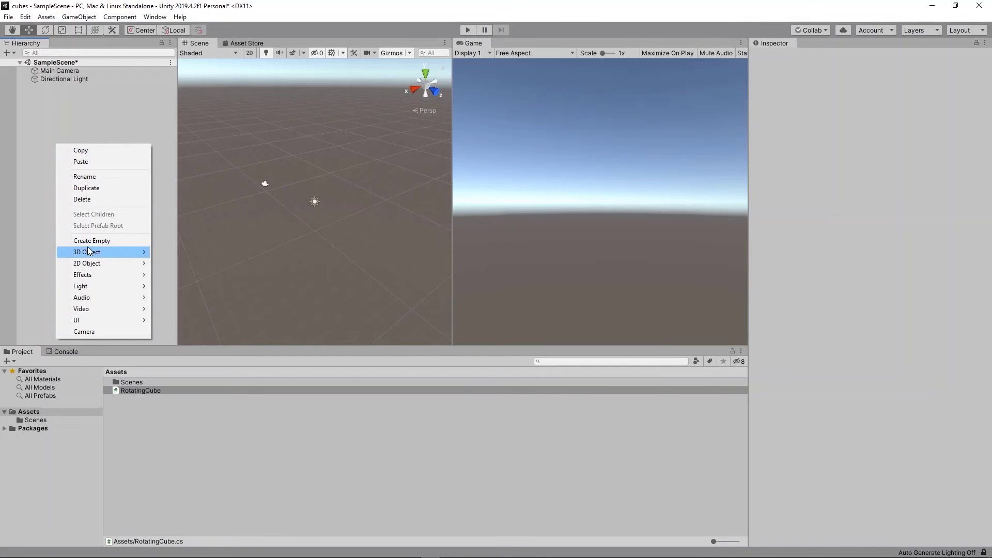
{"action": "mouse_move", "coordinate": [89, 251]}
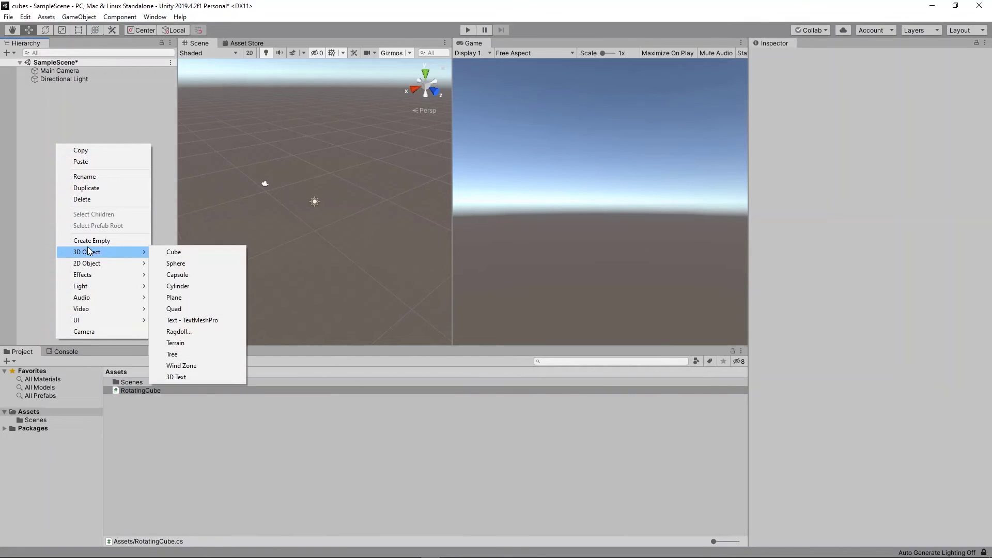
{"action": "left_click", "coordinate": [197, 254]}
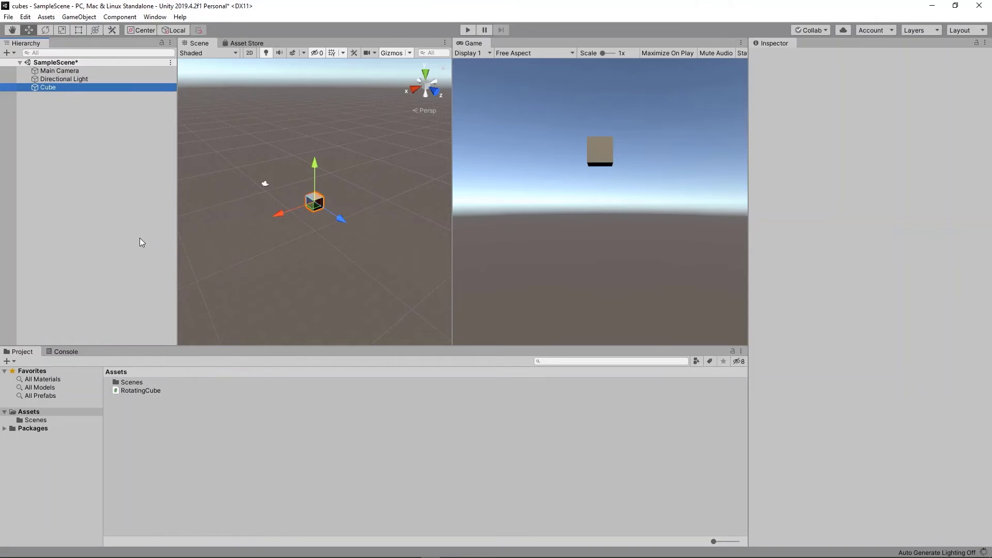
{"action": "left_click", "coordinate": [94, 206]}
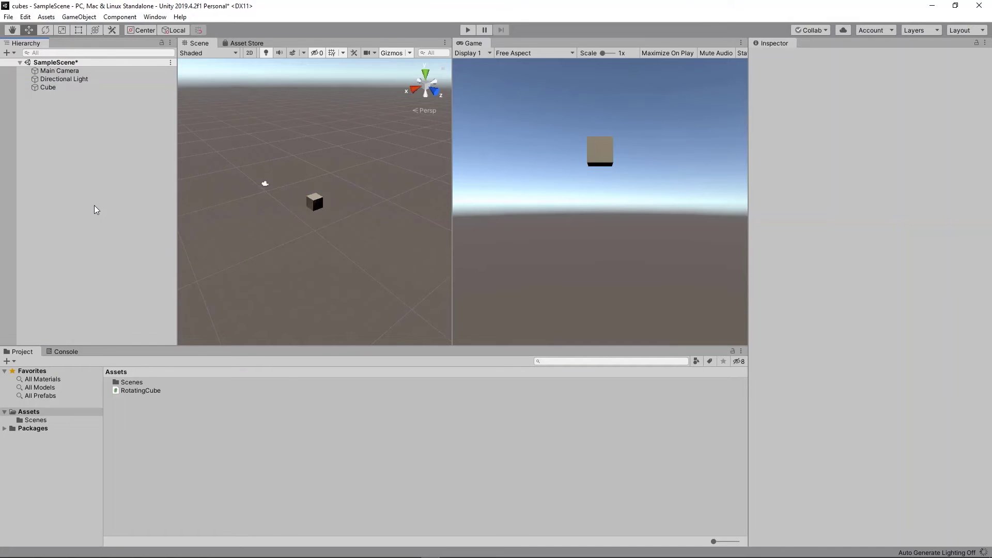
Set the Cube's Y position to 0 in its Transform
{"action": "left_click", "coordinate": [48, 87]}
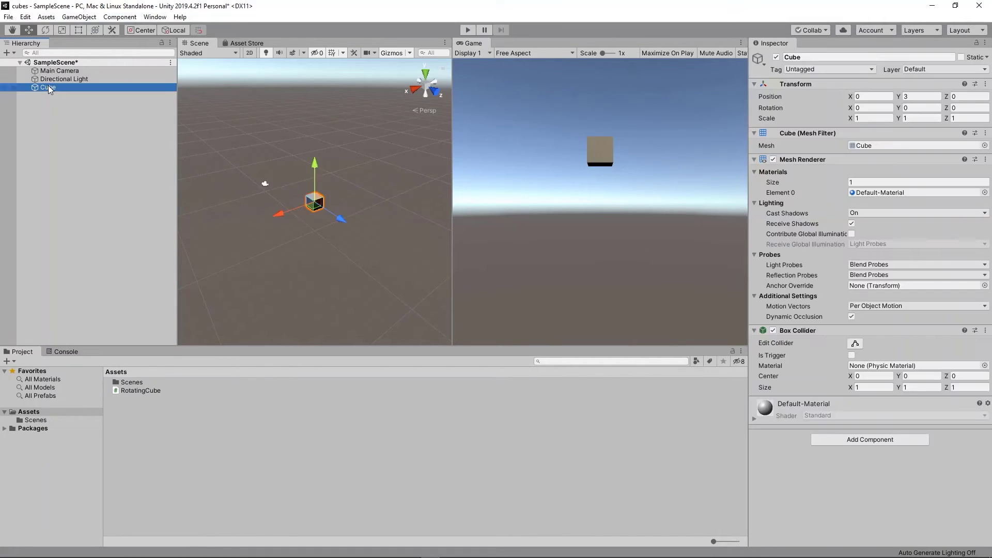
{"action": "left_click", "coordinate": [48, 87]}
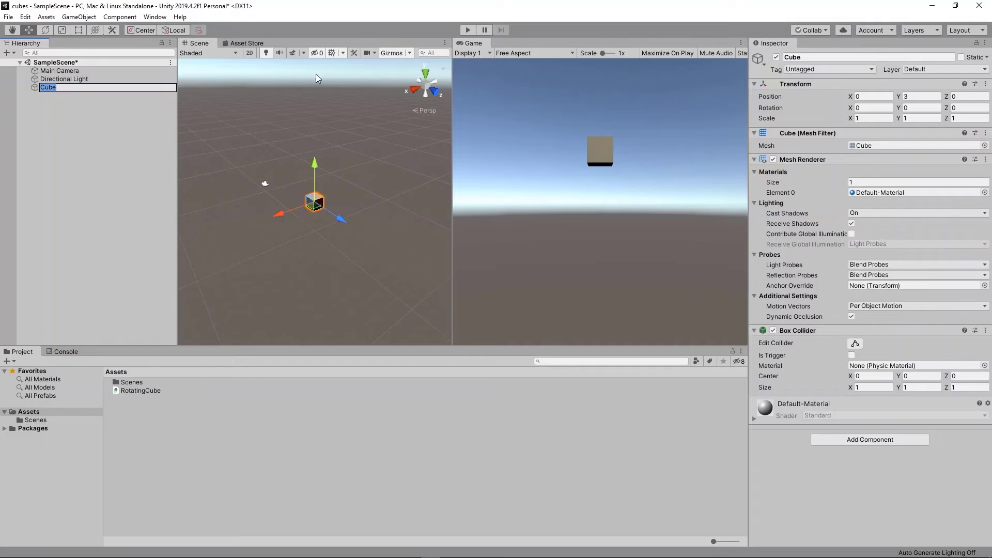
{"action": "left_click", "coordinate": [916, 96]}
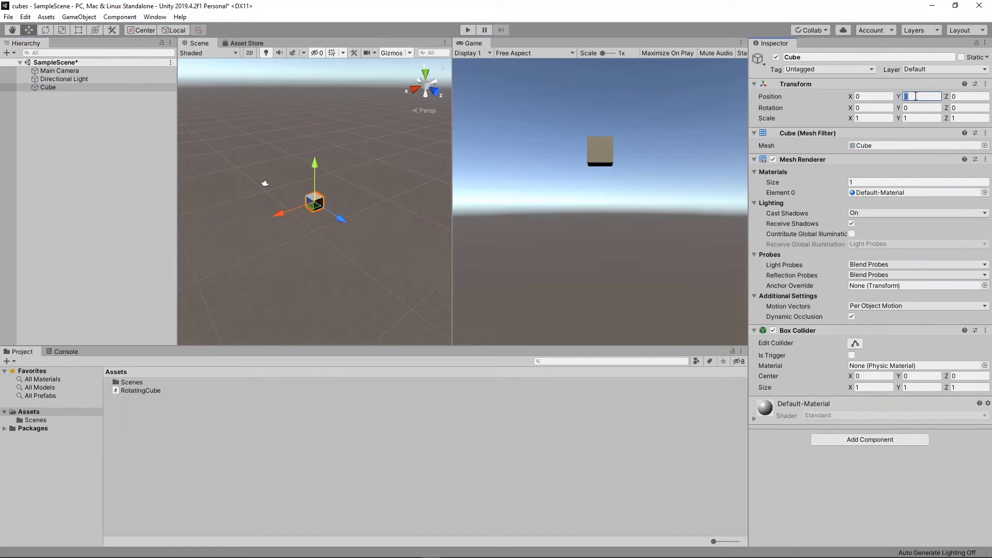
{"action": "type", "text": "0"}
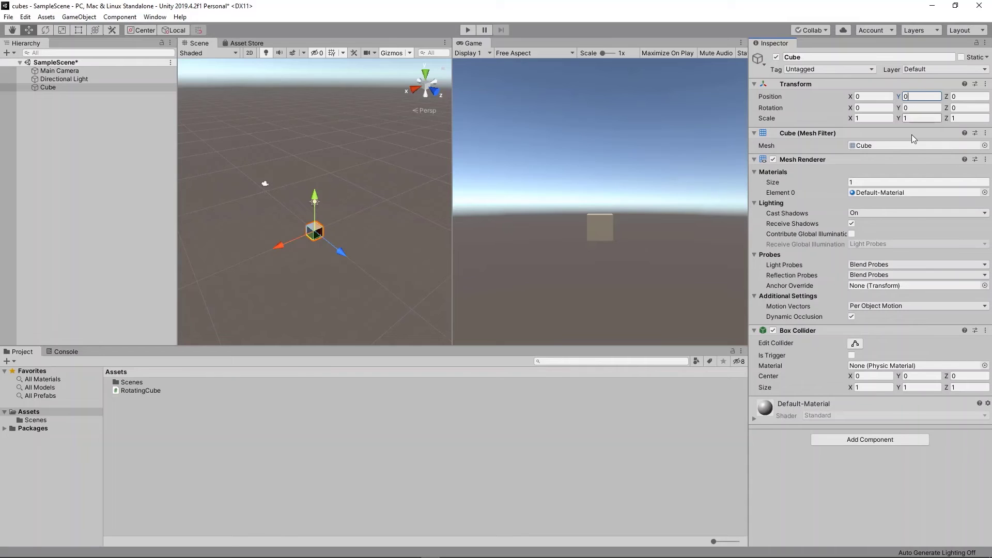
{"action": "left_click", "coordinate": [688, 408]}
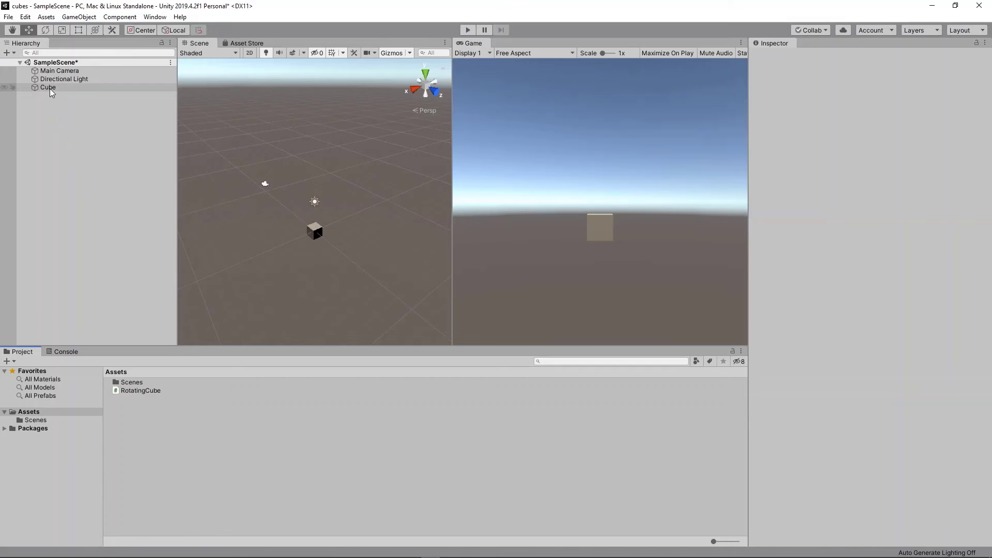
Attach the RotatingCube script to the Cube object and open the script in Visual Studio for editing
{"action": "left_click", "coordinate": [146, 391]}
{"action": "left_click_drag", "start_coordinate": [146, 390], "coordinate": [49, 88]}
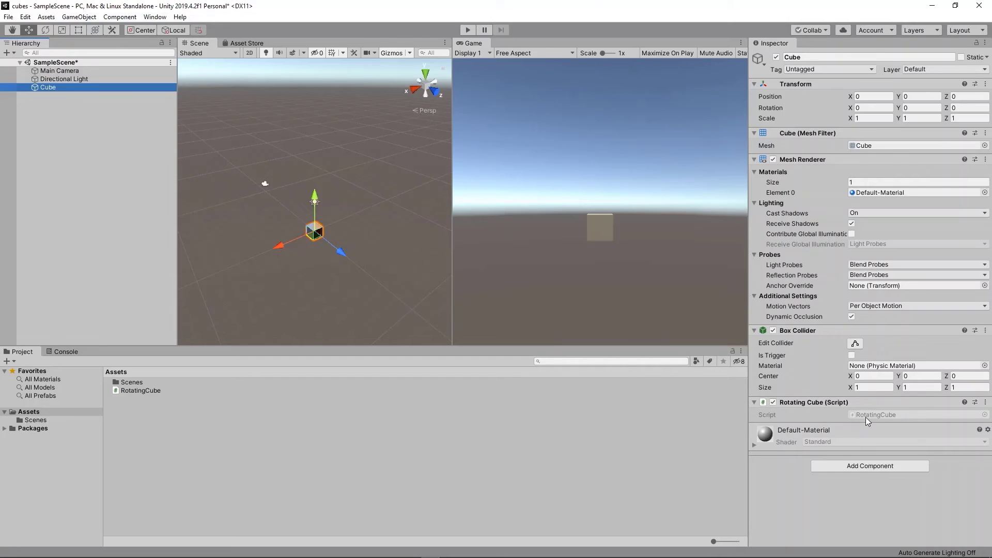
{"action": "left_click", "coordinate": [147, 391]}
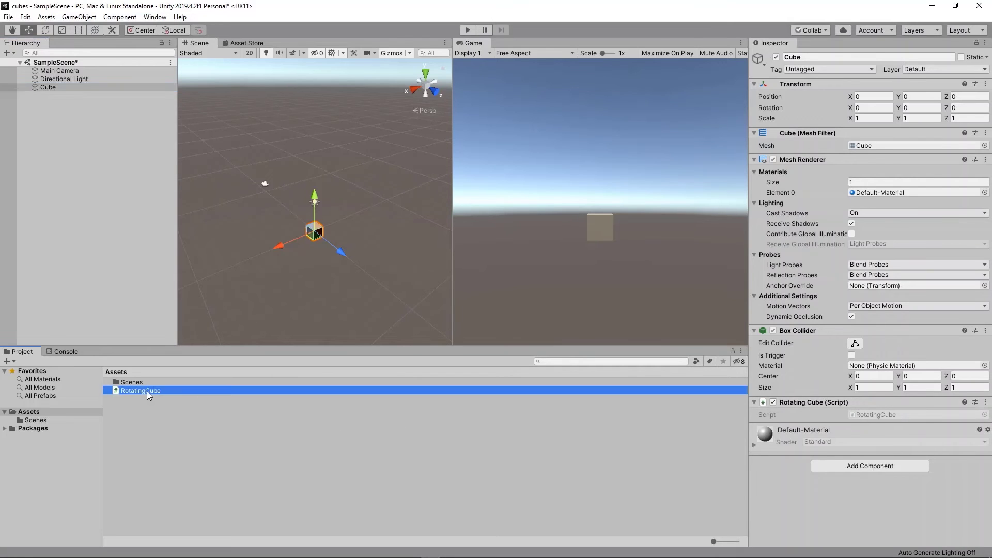
{"action": "double_click", "coordinate": [147, 391]}
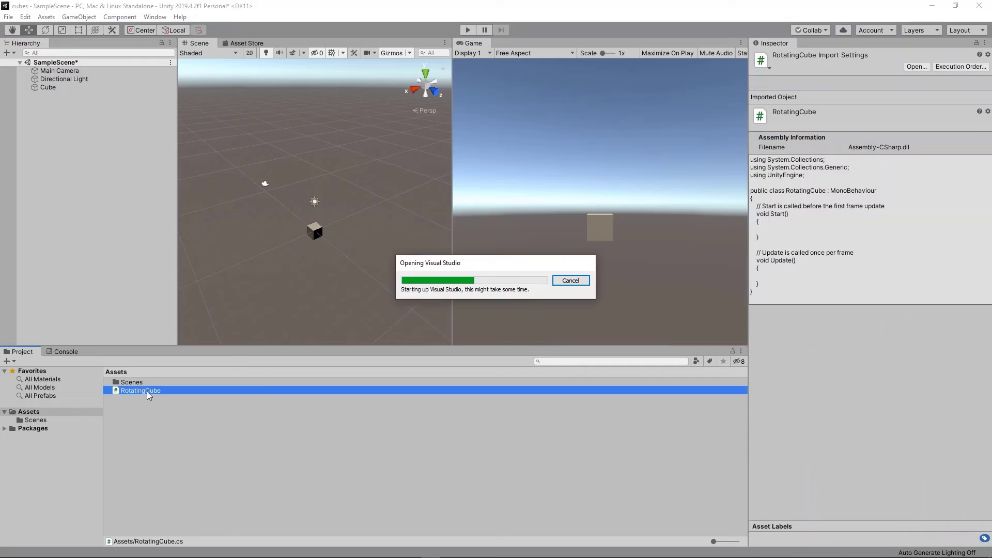